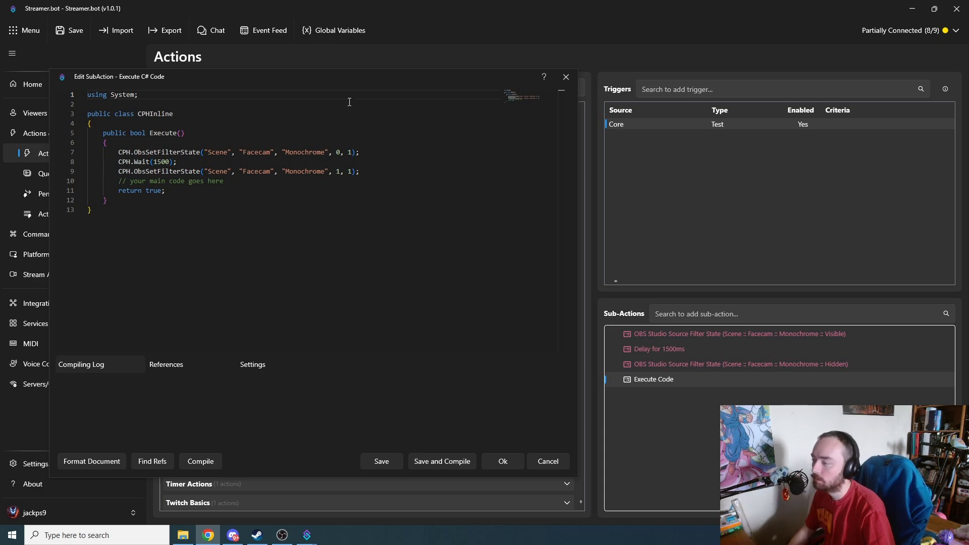
# Step: Leave the C# code editor and examine the Core trigger categories available for the Youtube Tutorial action
pyautogui.click(558, 465)
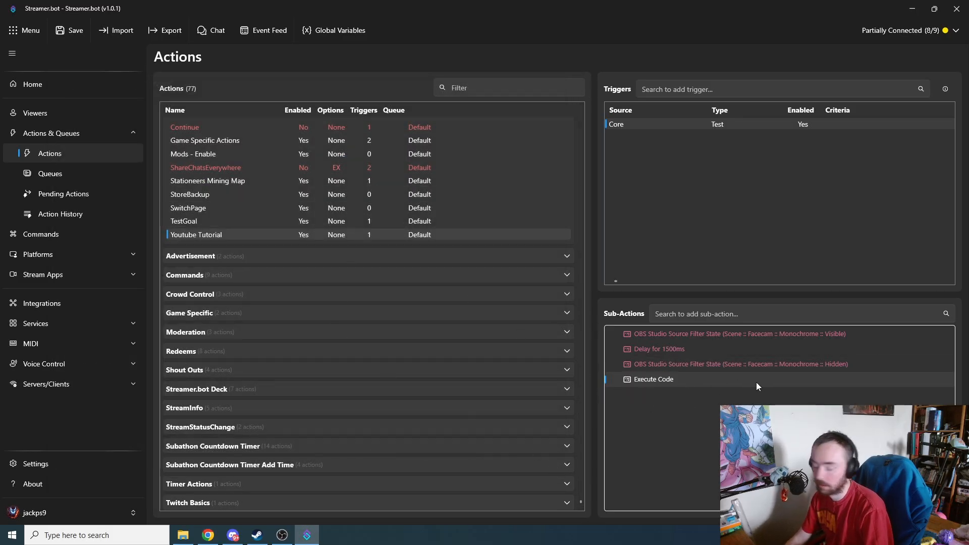
pyautogui.rightClick(646, 152)
pyautogui.moveTo(694, 272)
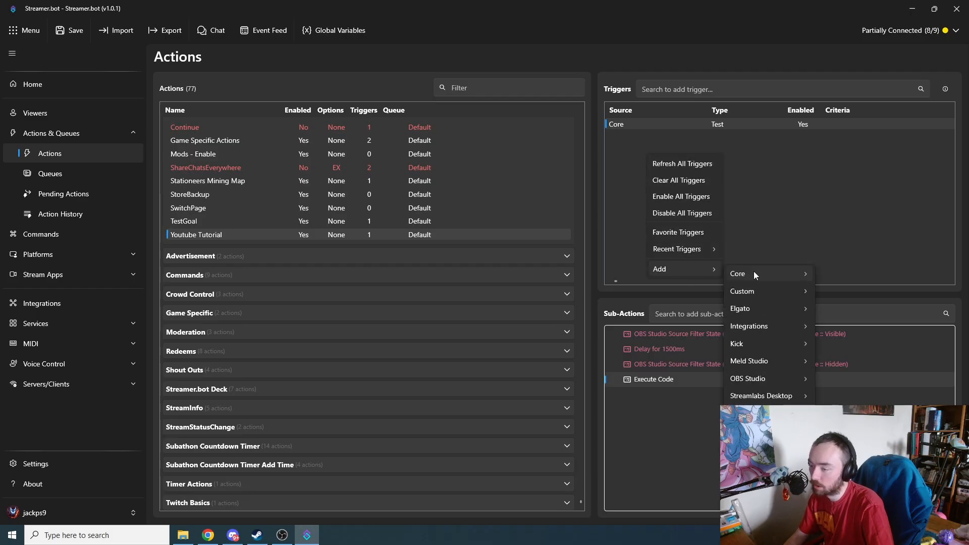
pyautogui.moveTo(752, 273)
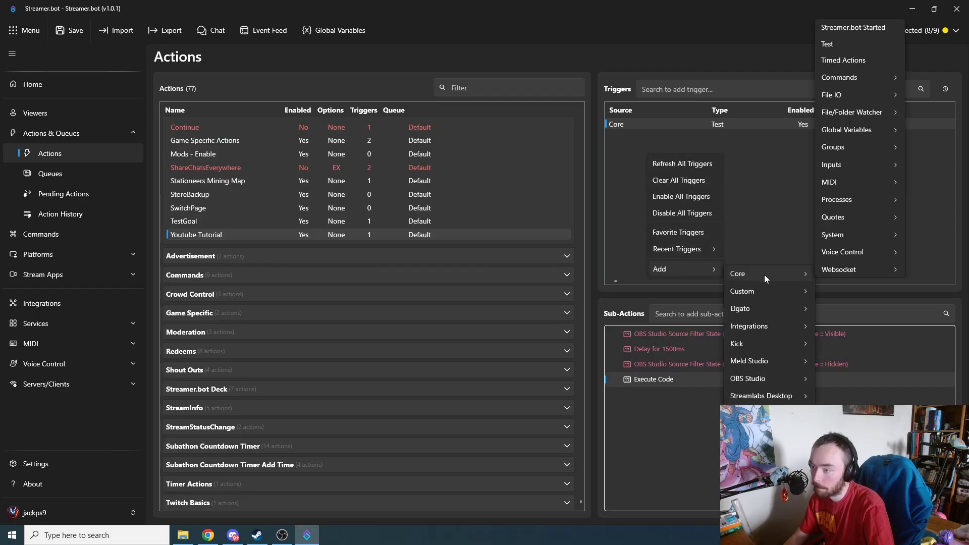
pyautogui.moveTo(840, 271)
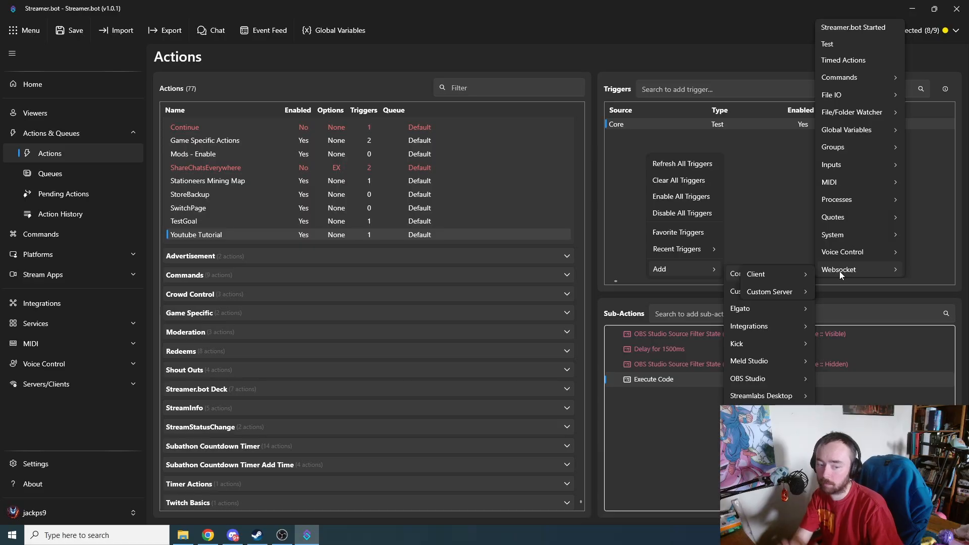
pyautogui.click(753, 190)
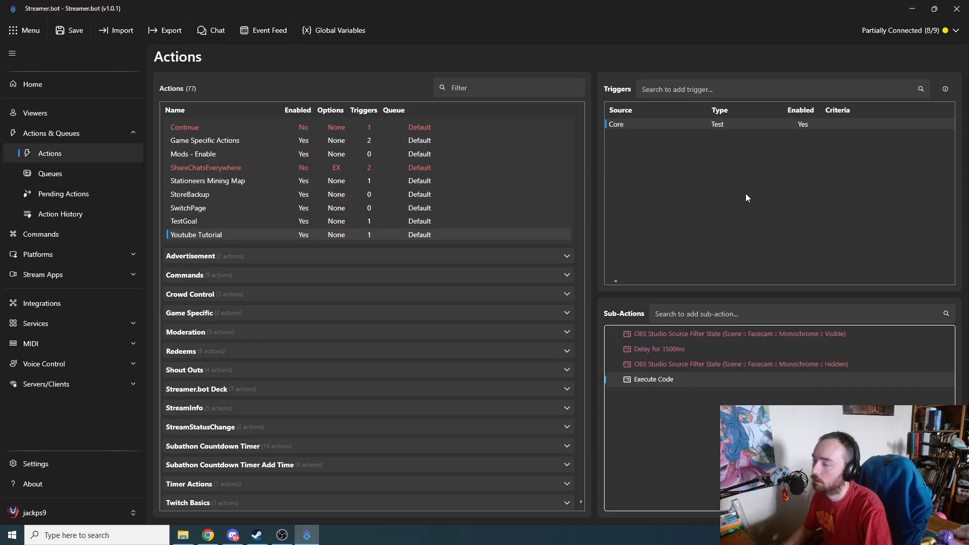
pyautogui.rightClick(698, 197)
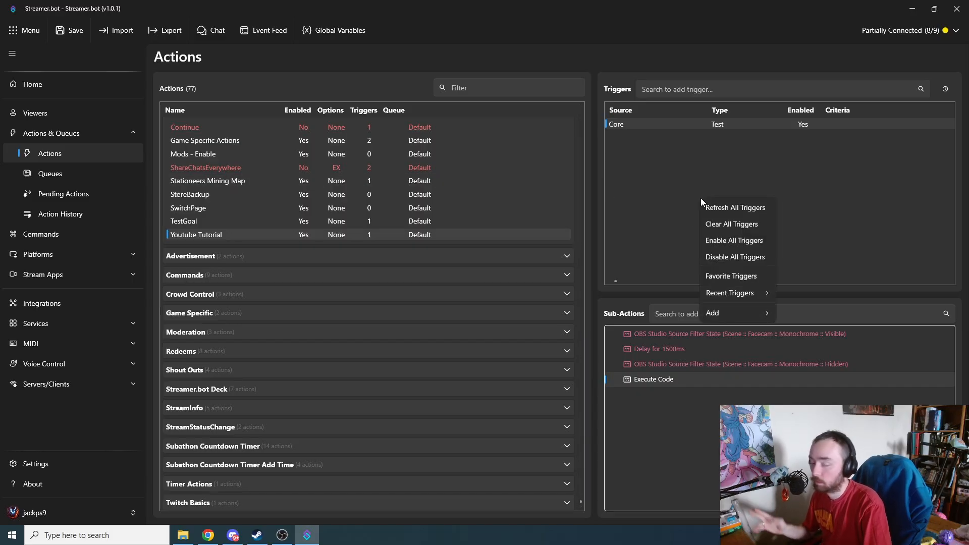
pyautogui.click(672, 172)
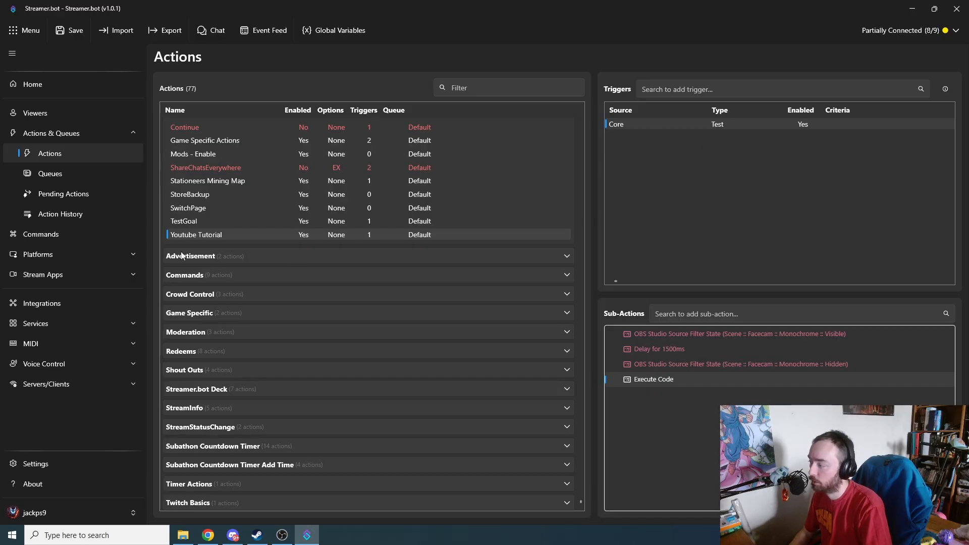
# Step: Review the list of existing chat commands and return to the actions overview
pyautogui.click(109, 243)
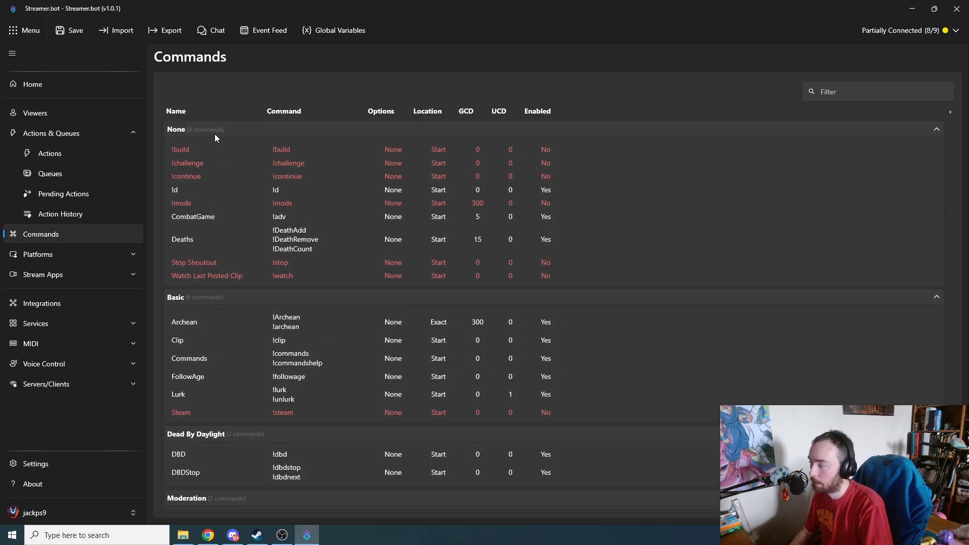
pyautogui.scroll(-4, 262, 277)
pyautogui.scroll(4, 292, 329)
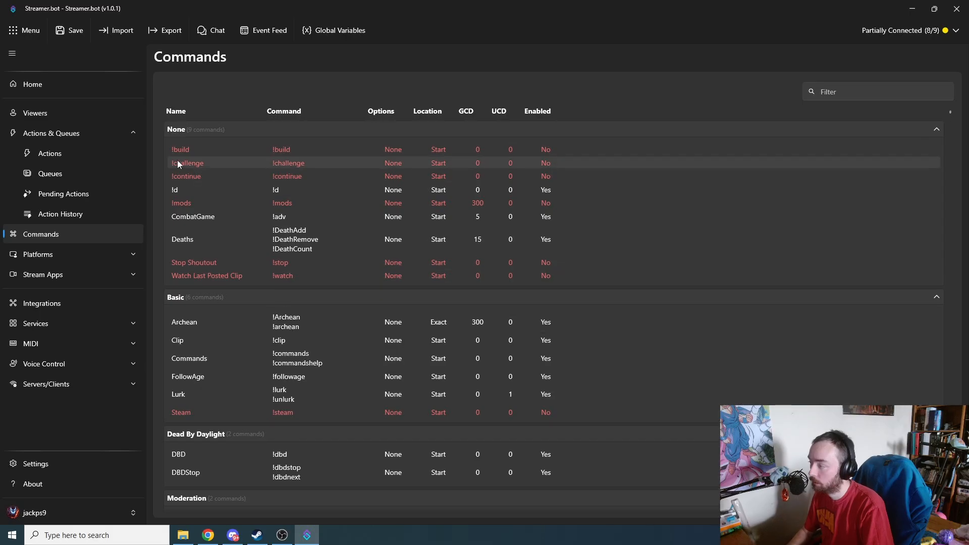
pyautogui.click(89, 157)
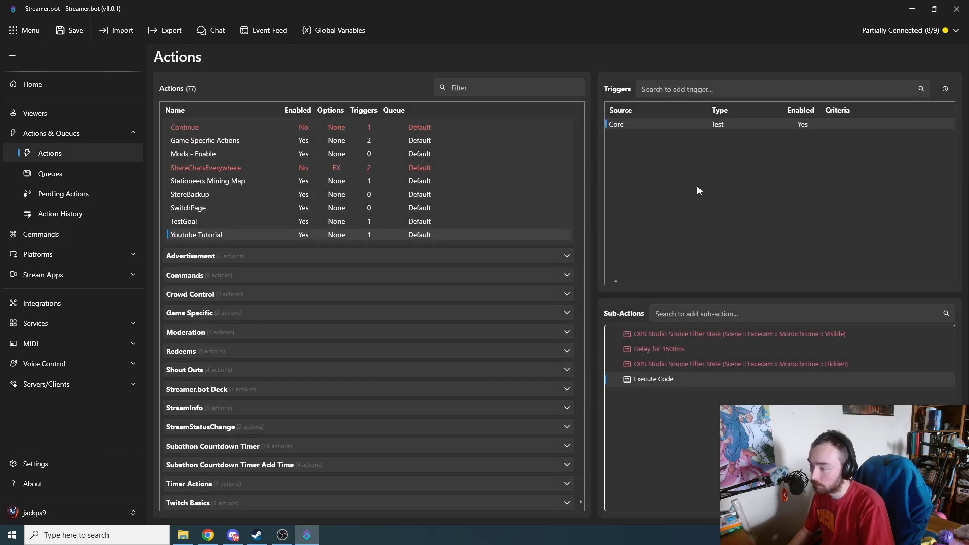
# Step: Add a Core Command Triggered trigger to the Youtube Tutorial action and start creating a new command for it
pyautogui.rightClick(648, 178)
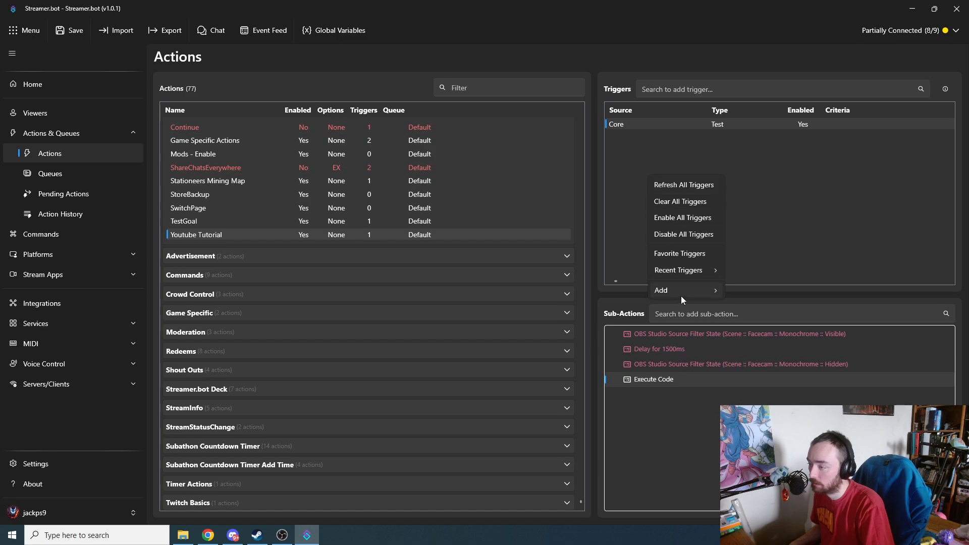
pyautogui.moveTo(681, 299)
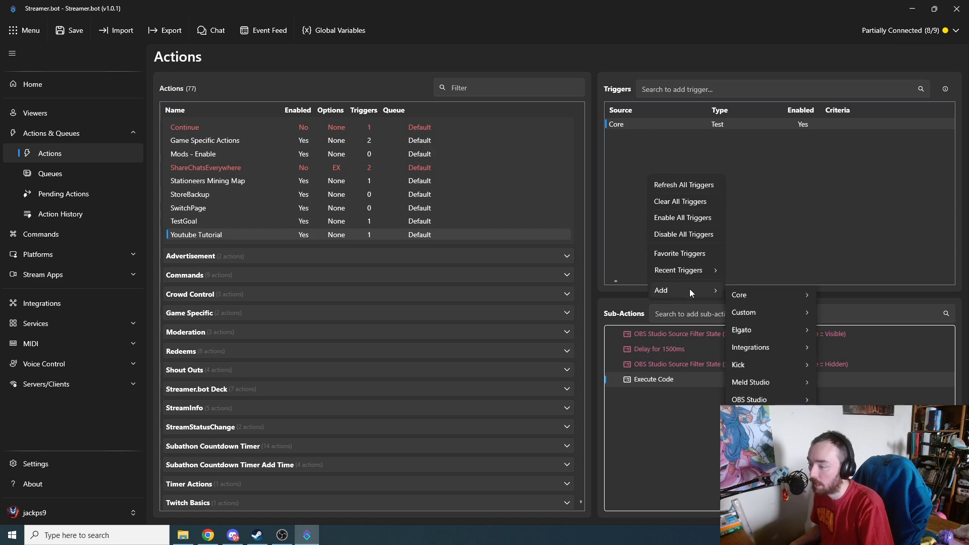
pyautogui.moveTo(746, 293)
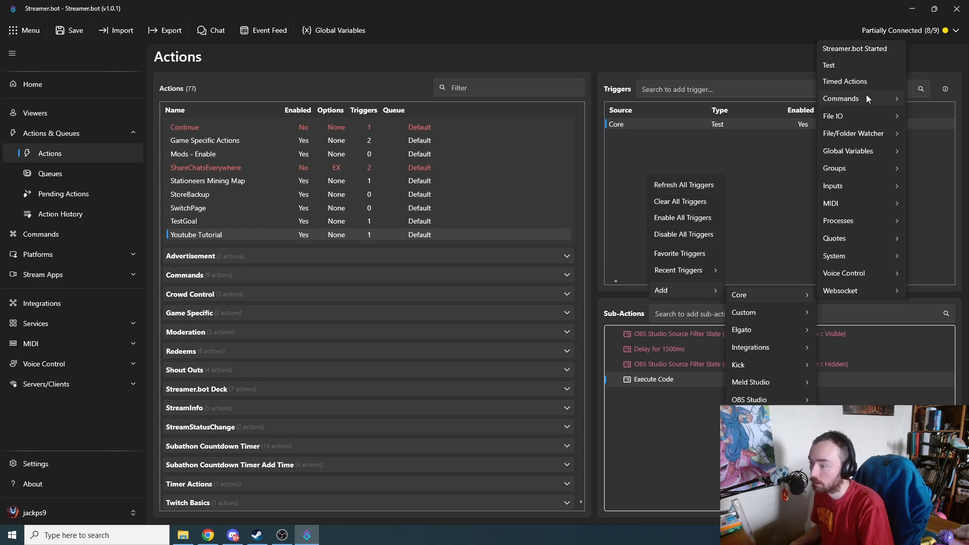
pyautogui.moveTo(866, 95)
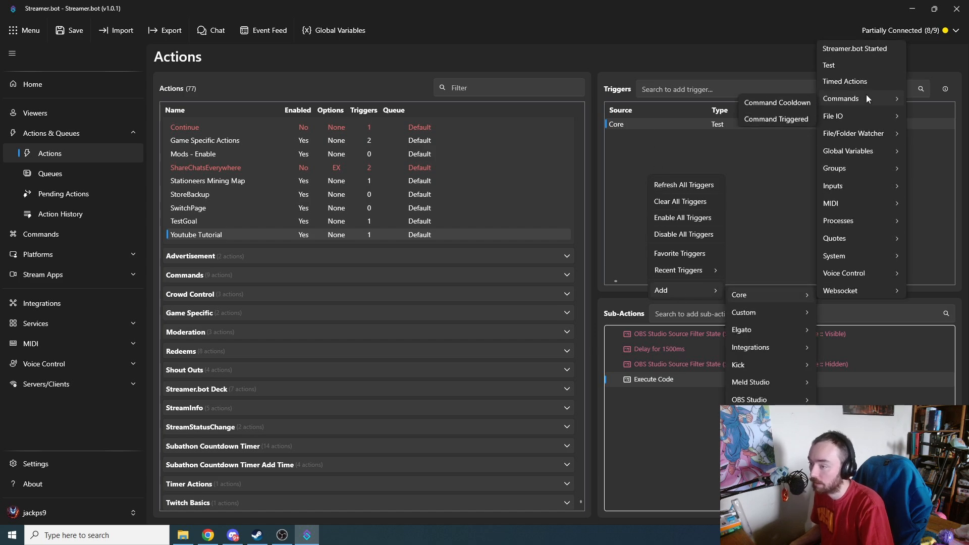
pyautogui.click(783, 119)
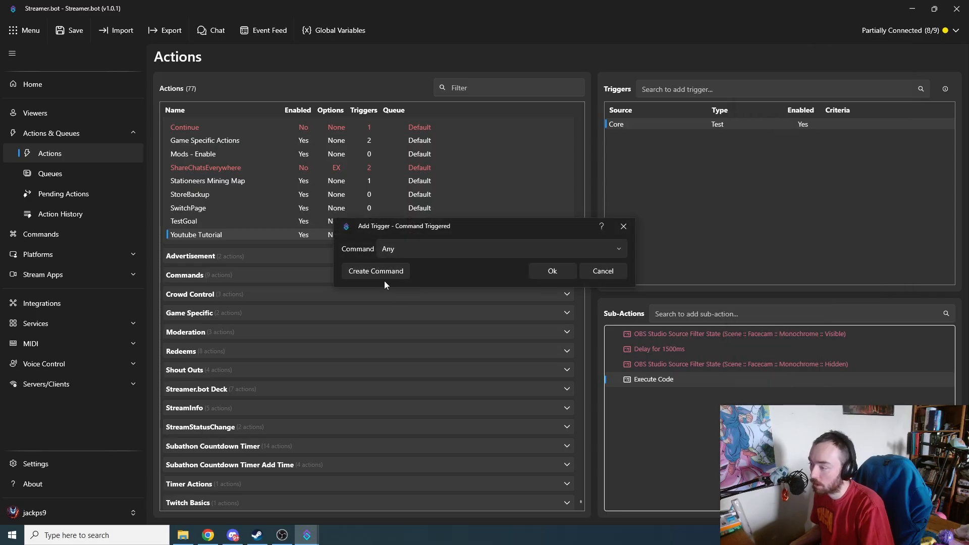
pyautogui.click(446, 252)
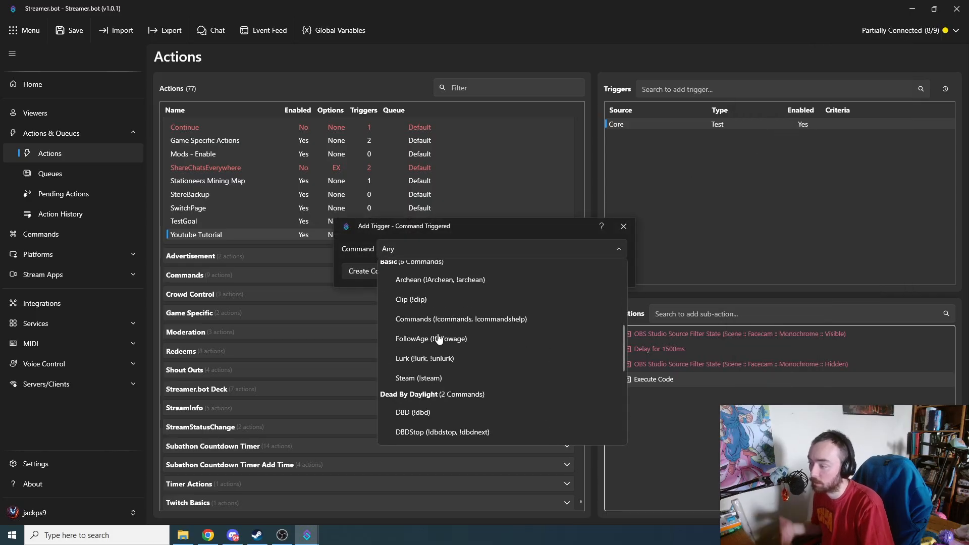
pyautogui.click(411, 248)
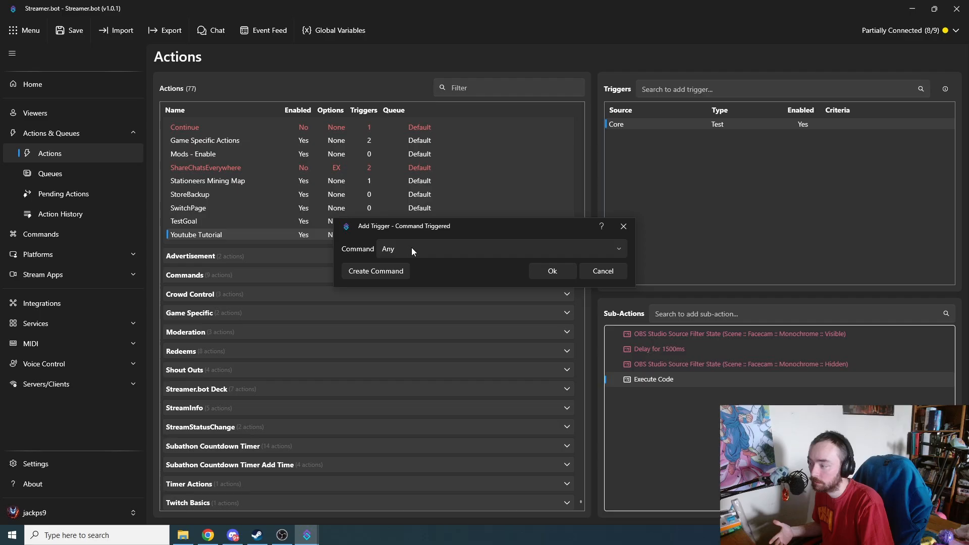
pyautogui.click(375, 275)
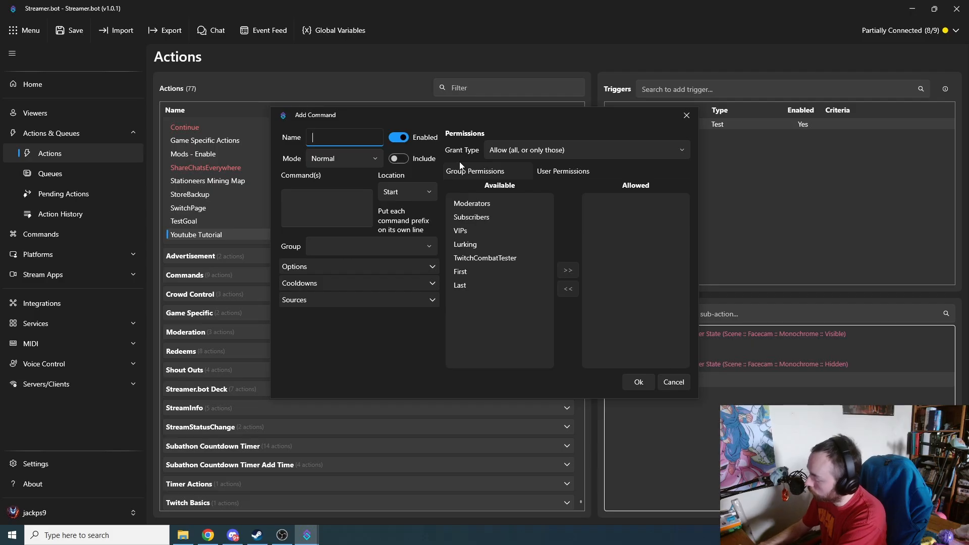
# Step: Name the new command "Youtube Tutorial" and enter "!" as the beginning of its command text
pyautogui.write('Youtube')
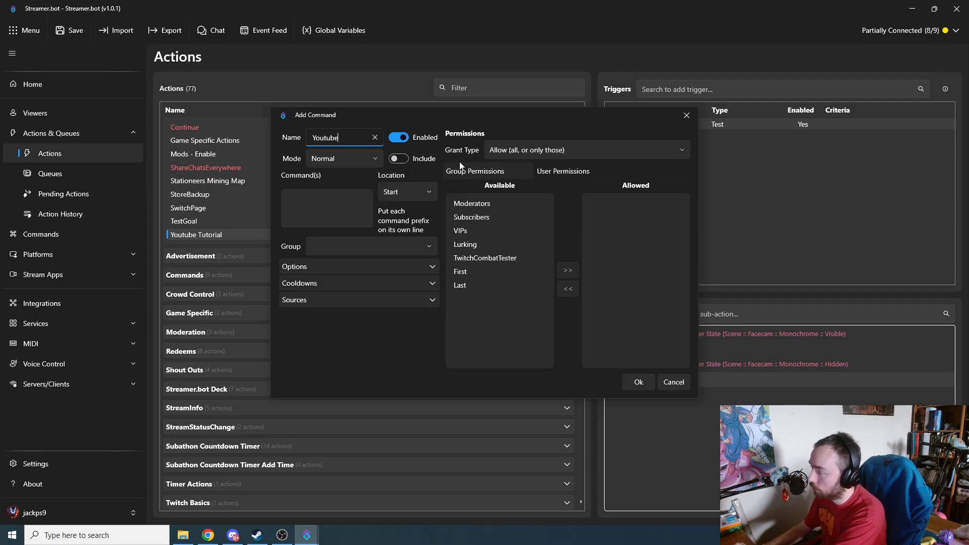
pyautogui.write(' Tutorial')
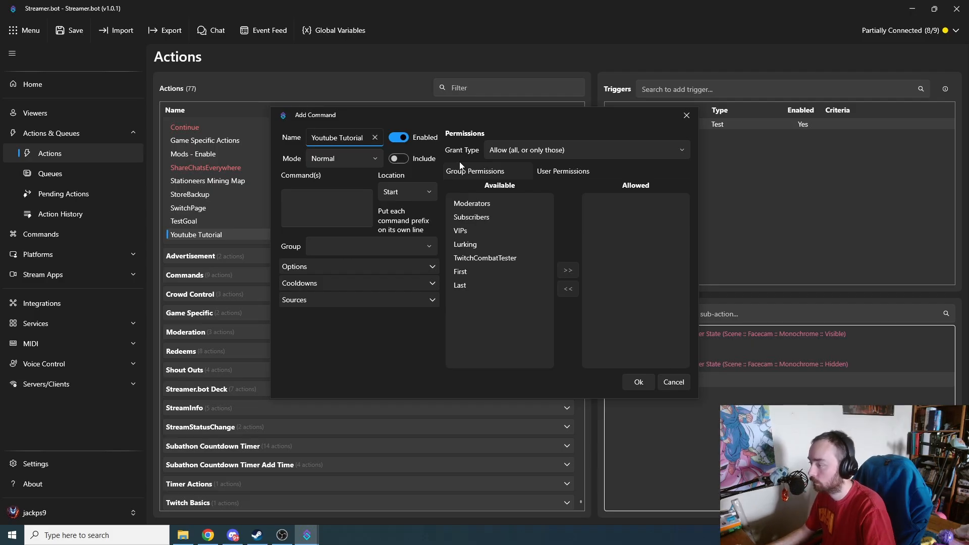
pyautogui.click(344, 206)
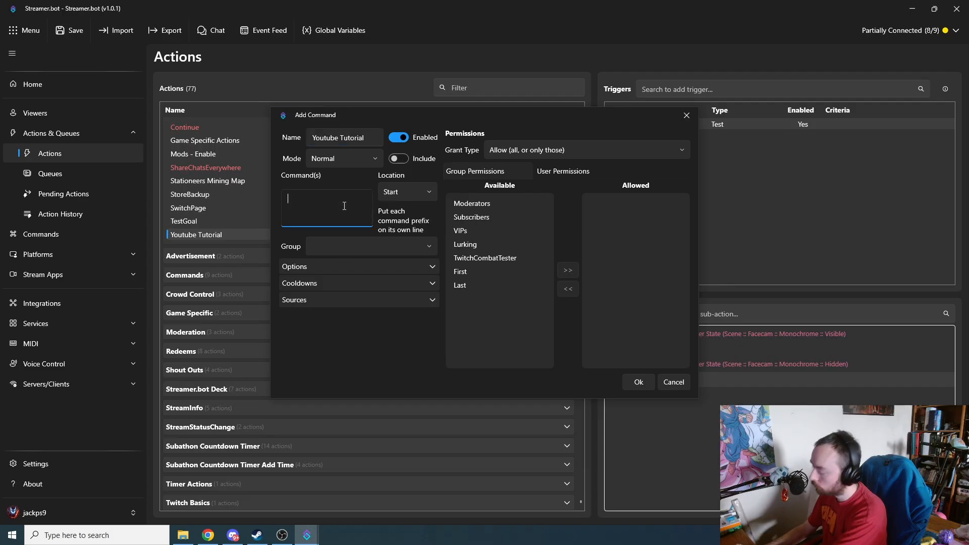
pyautogui.write('!')
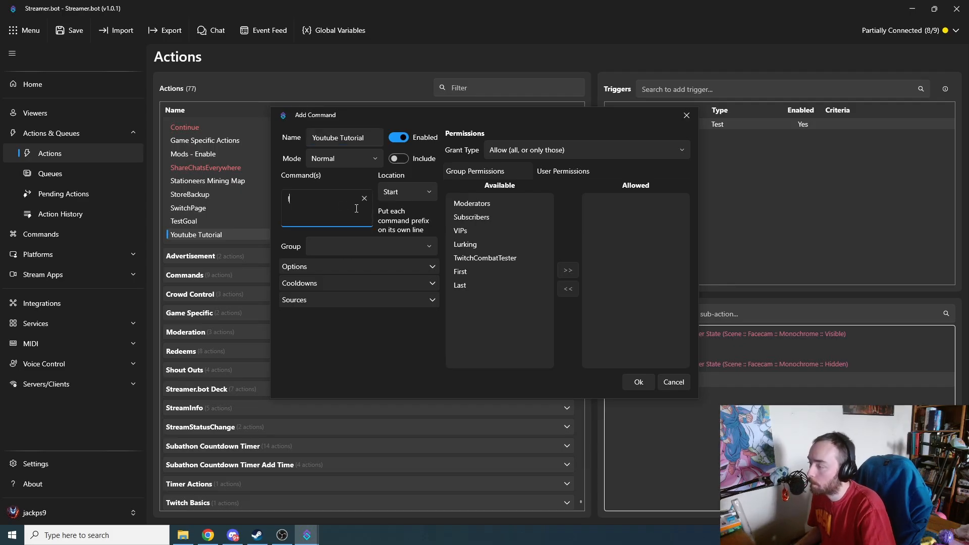
# Step: Try Regex mode for the new command and switch it back to Normal
pyautogui.click(370, 160)
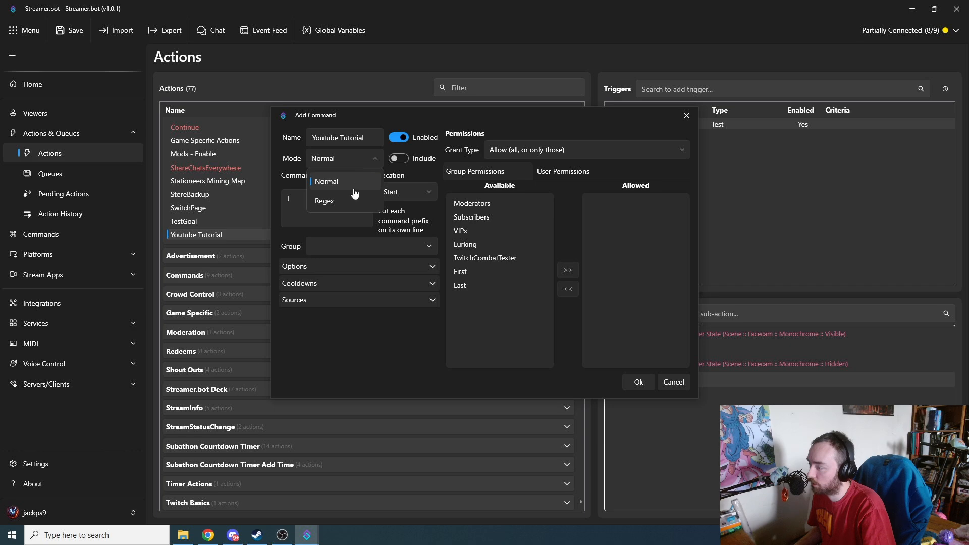
pyautogui.click(352, 198)
pyautogui.click(362, 159)
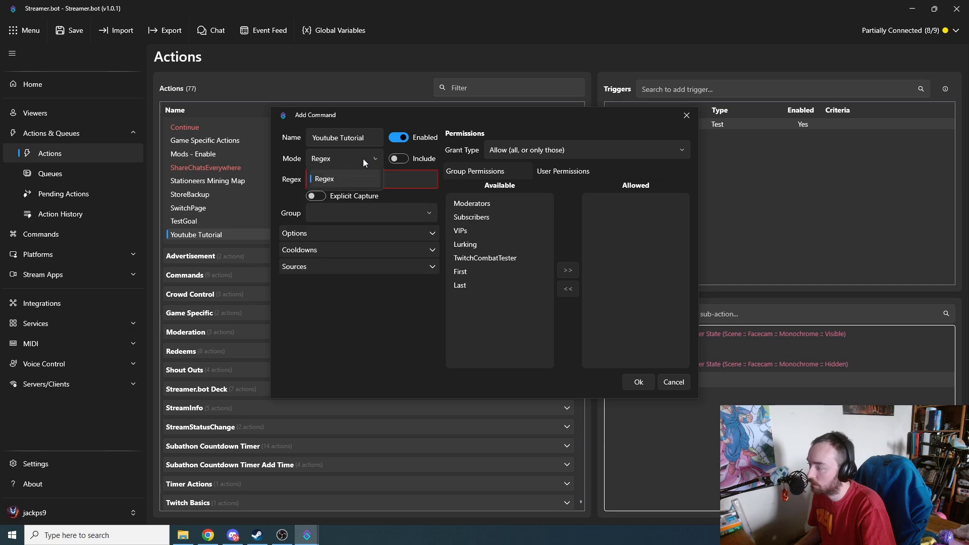
pyautogui.click(348, 181)
# Step: Try the Exact and Anywhere locations, clearing the command text, and return the location to Start
pyautogui.click(401, 194)
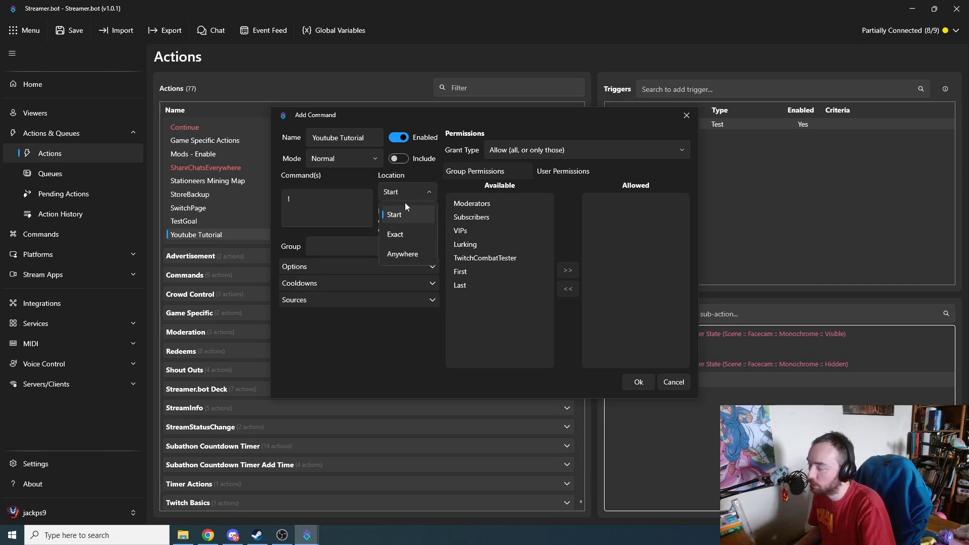
pyautogui.click(404, 233)
pyautogui.click(417, 196)
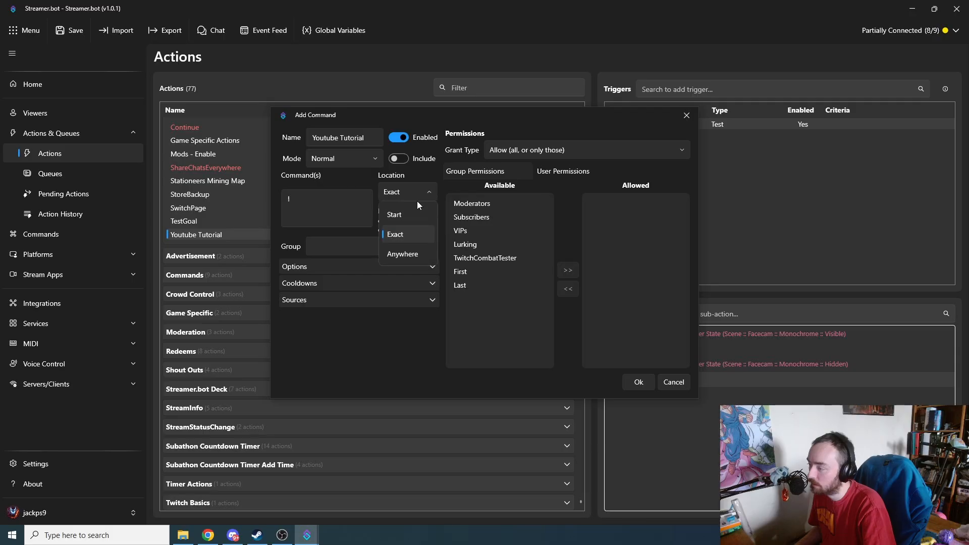
pyautogui.click(407, 255)
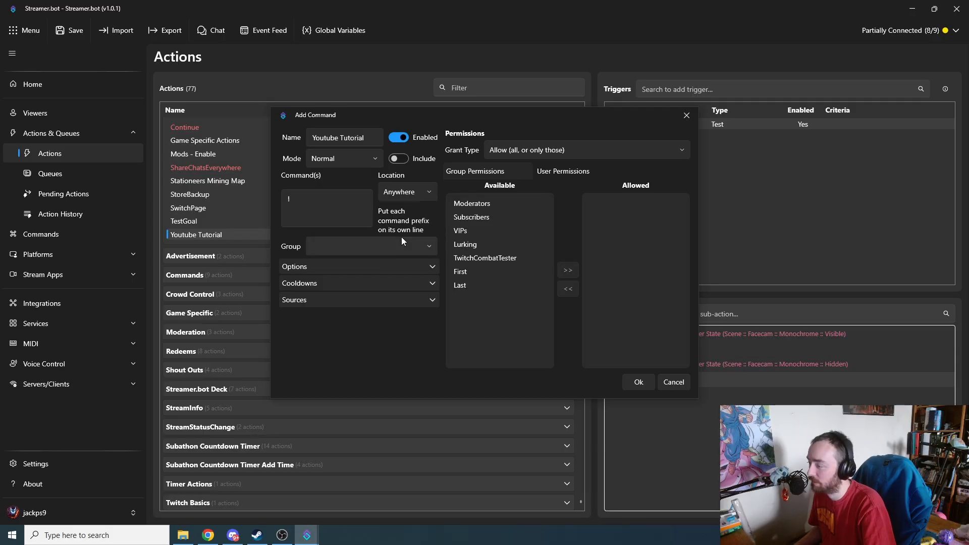
pyautogui.click(339, 201)
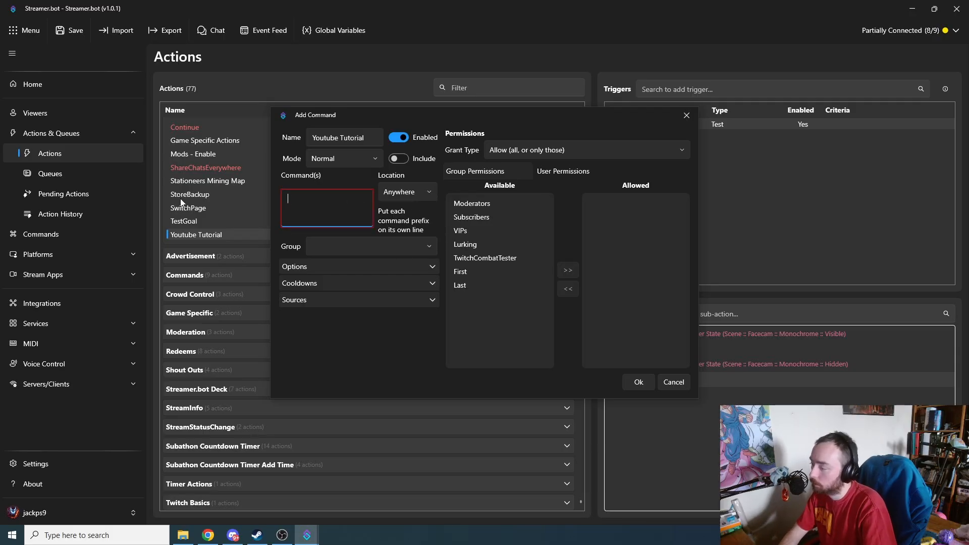
pyautogui.click(402, 199)
pyautogui.click(407, 210)
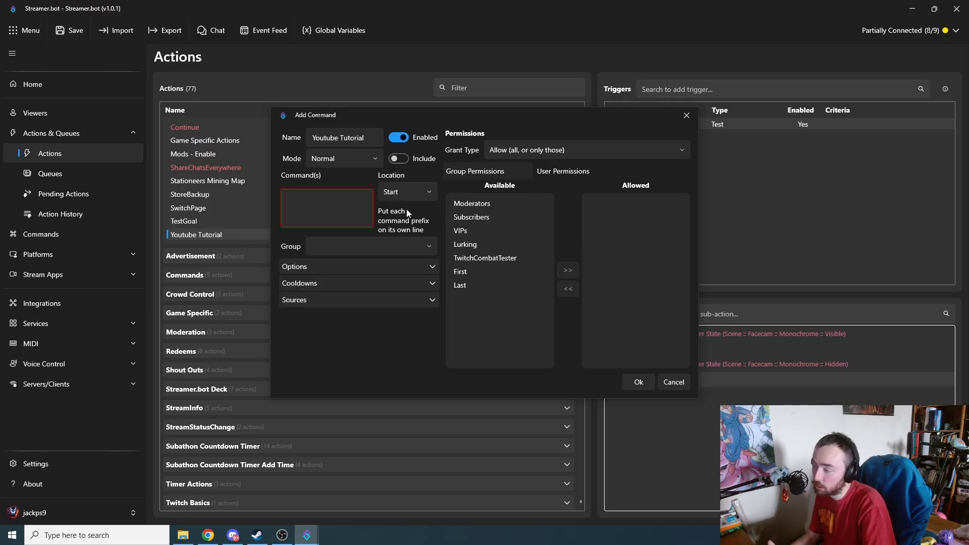
# Step: Examine the new command's general options, its global and user cooldowns, and the available message sources
pyautogui.click(388, 270)
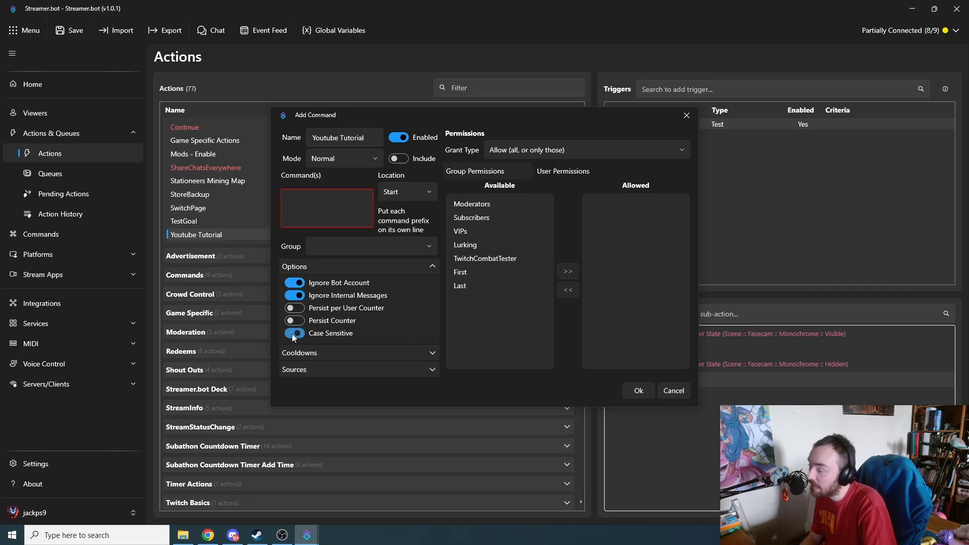
pyautogui.click(418, 271)
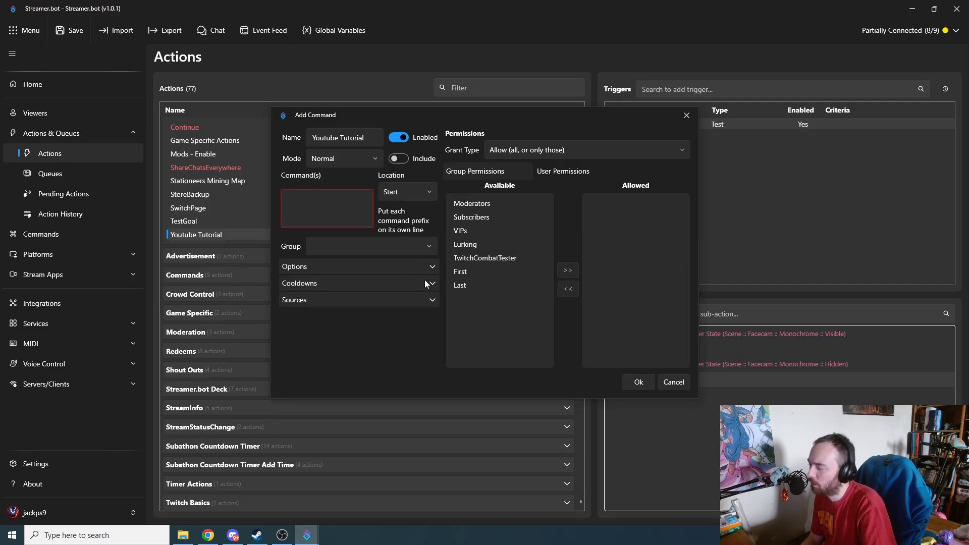
pyautogui.click(428, 283)
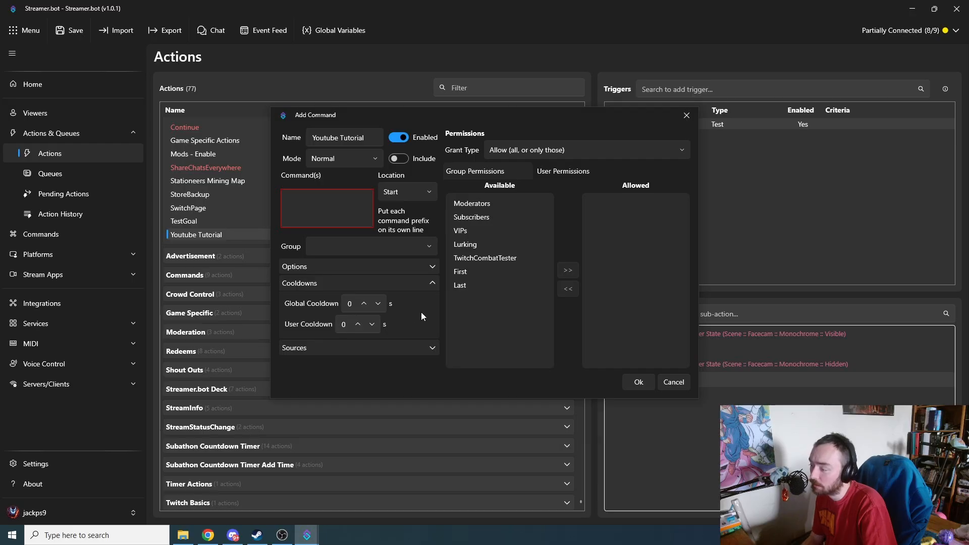
pyautogui.click(433, 346)
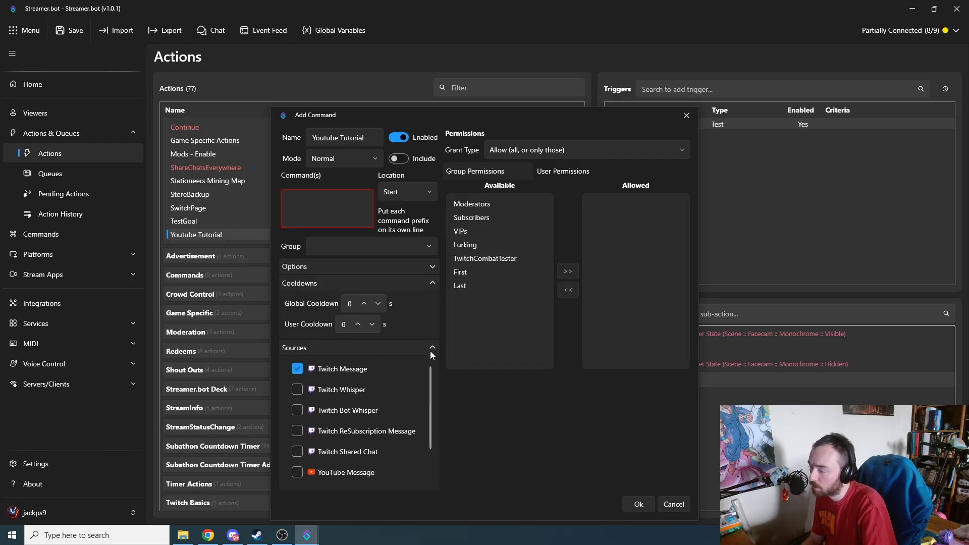
pyautogui.scroll(-2, 376, 399)
pyautogui.scroll(2, 377, 404)
pyautogui.scroll(-2, 379, 408)
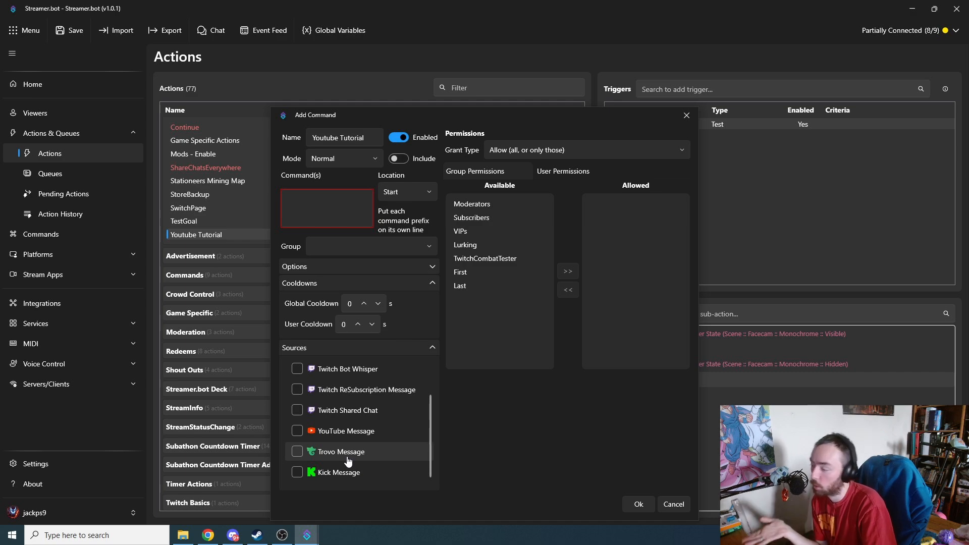
pyautogui.click(425, 346)
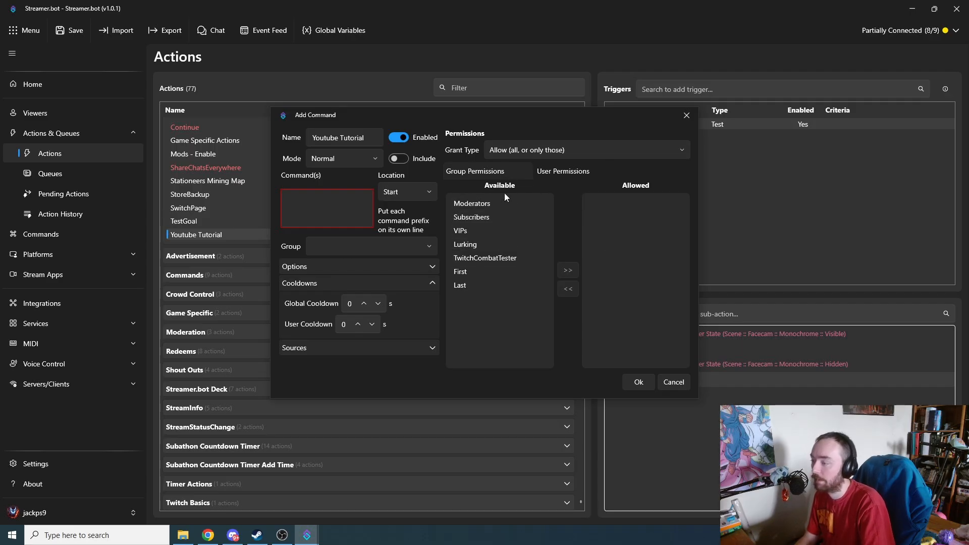
# Step: Try the "Deny (all, or only those)" grant type for the command's permissions and return it to "Allow (all, or only those)"
pyautogui.click(552, 151)
pyautogui.click(550, 192)
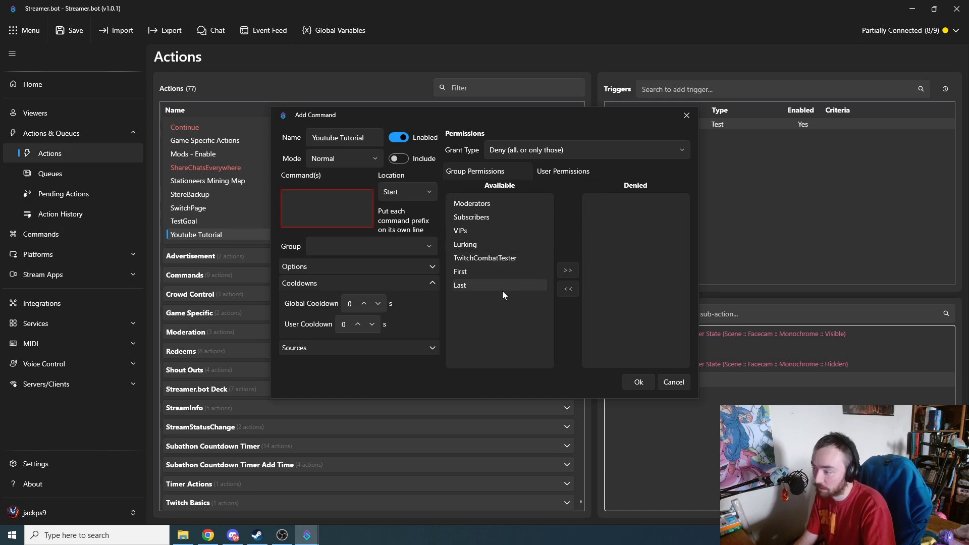
pyautogui.click(515, 150)
pyautogui.click(518, 173)
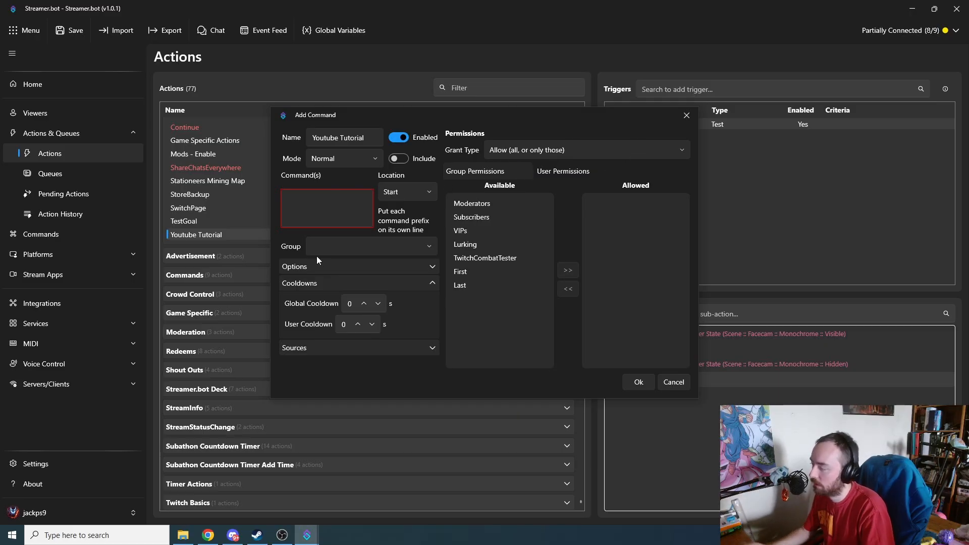
# Step: Set the new command's text to "!chrome", save it, and add it as the action's Command Triggered trigger
pyautogui.click(325, 210)
pyautogui.write('!')
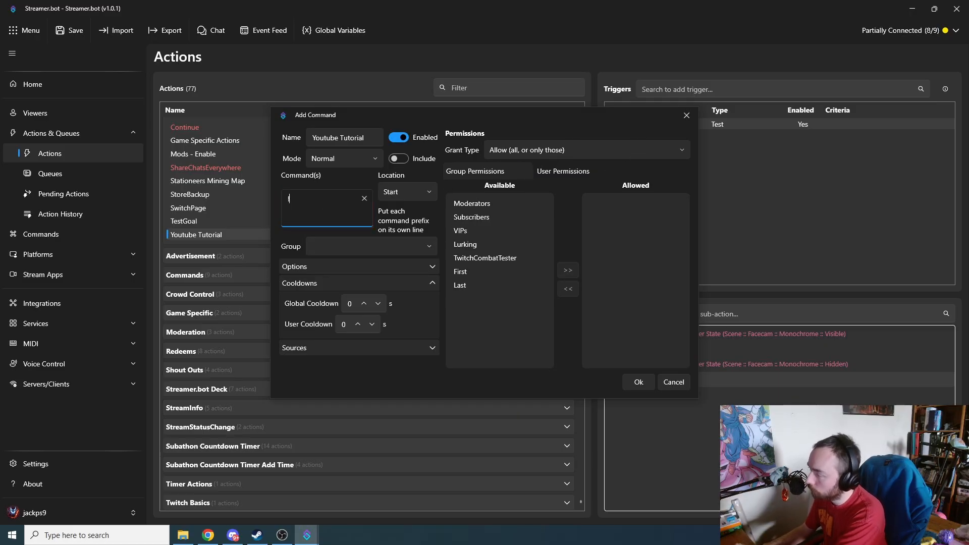
pyautogui.write('Chrome')
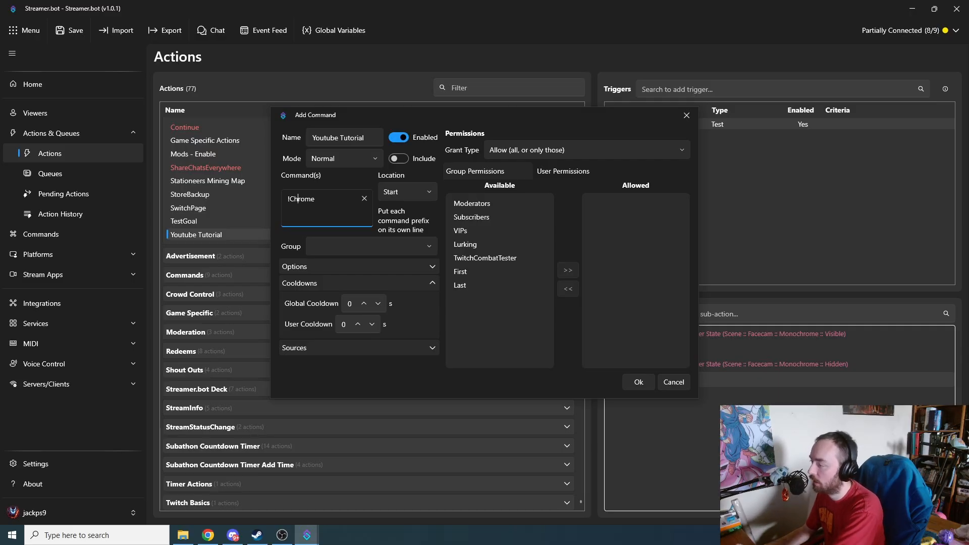
pyautogui.press('BackSpace')
pyautogui.press('BackSpace')
pyautogui.press('BackSpace')
pyautogui.press('BackSpace')
pyautogui.press('BackSpace')
pyautogui.press('BackSpace')
pyautogui.write('chrome')
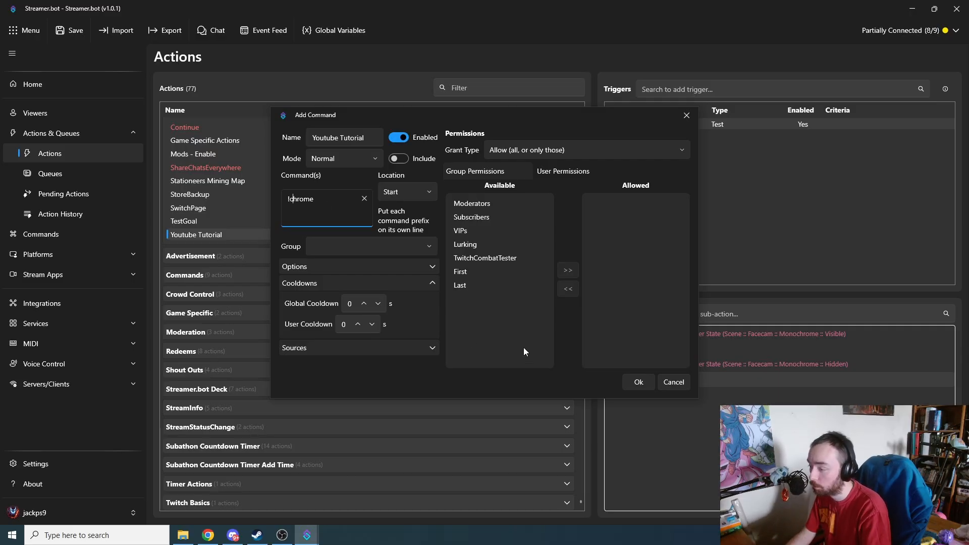
pyautogui.click(639, 382)
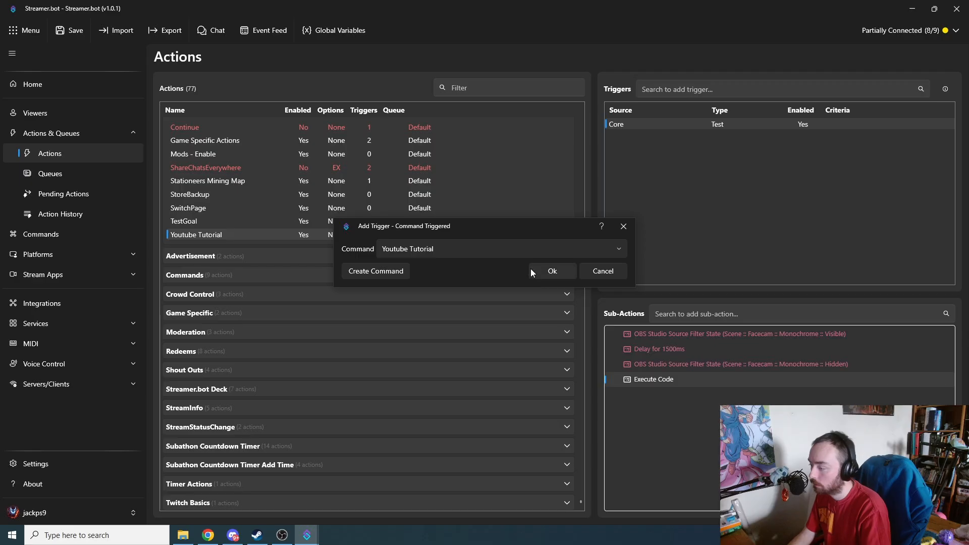
pyautogui.click(552, 271)
# Step: Switch to OBS, send "!chrome" in the stream chat to test the command, and return to Streamer.bot
pyautogui.click(281, 535)
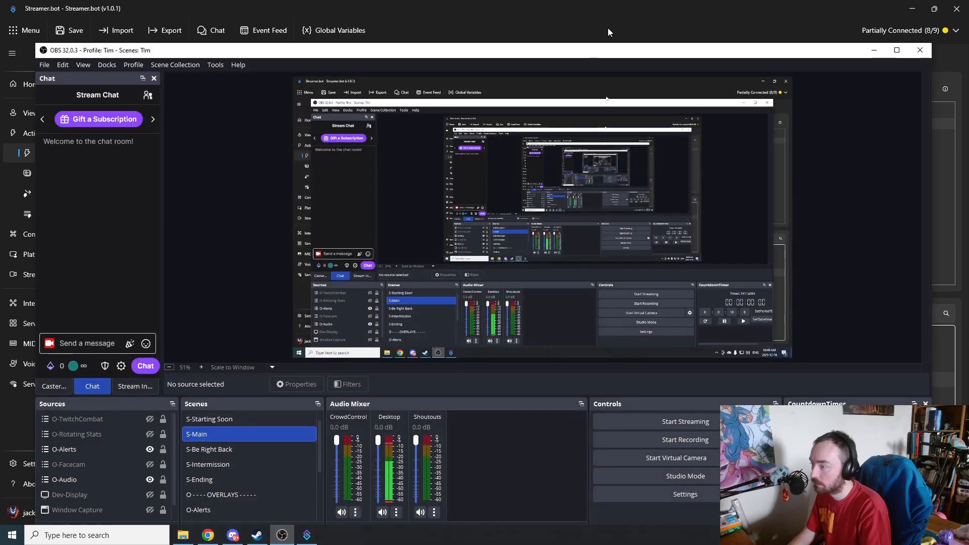
pyautogui.moveTo(585, 58); pyautogui.dragTo(574, 23)
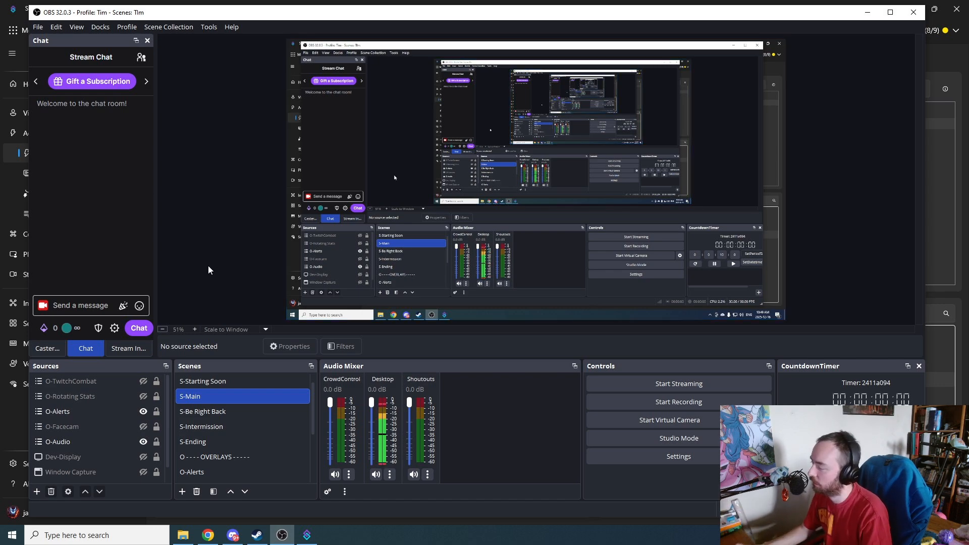
pyautogui.click(80, 300)
pyautogui.write('!ch')
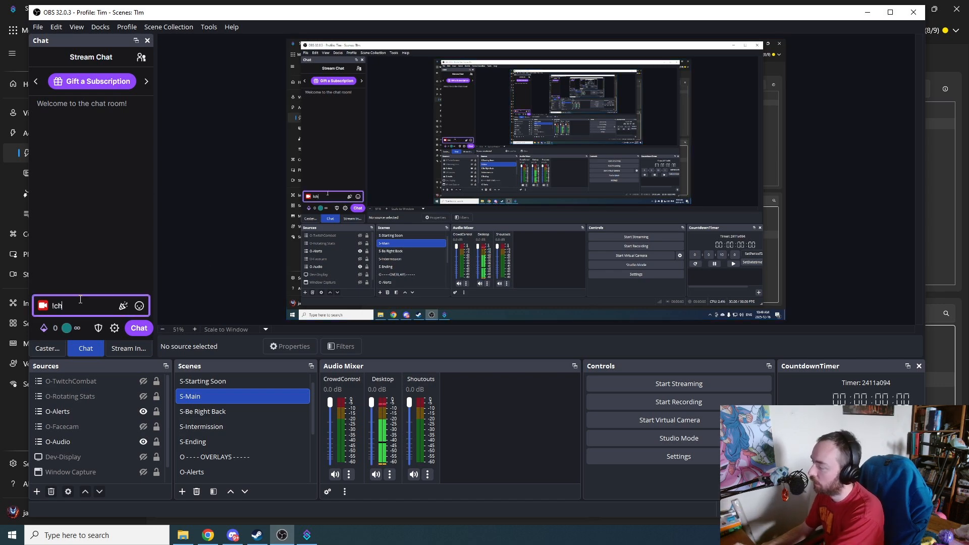
pyautogui.write('rome')
pyautogui.press('Return')
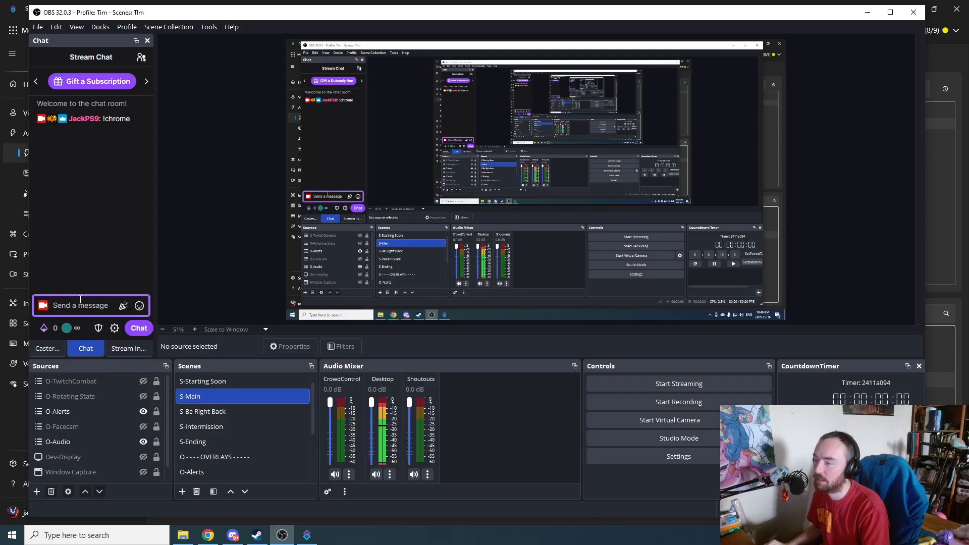
pyautogui.click(871, 13)
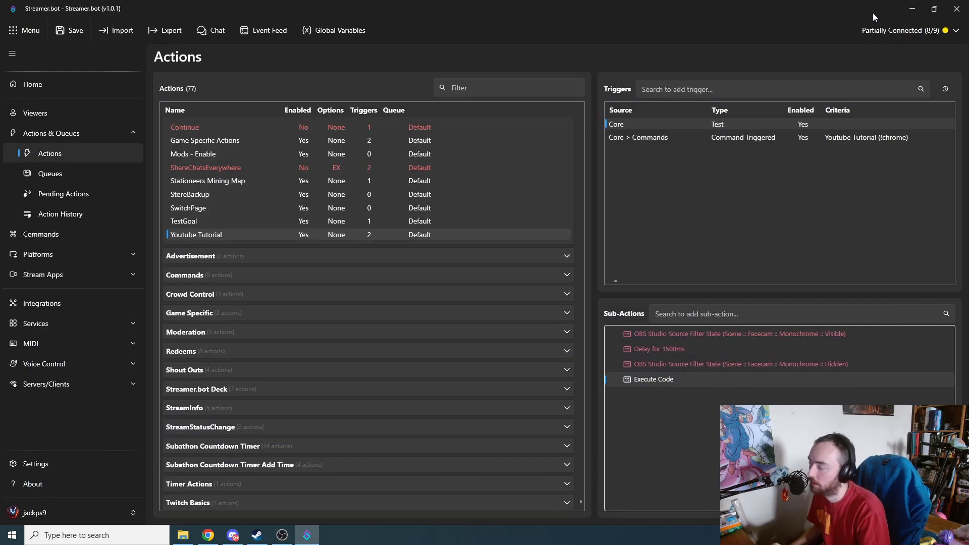
# Step: Examine the Deaths command's multiple command prefixes and settings in the commands list, closing it without changes
pyautogui.click(65, 234)
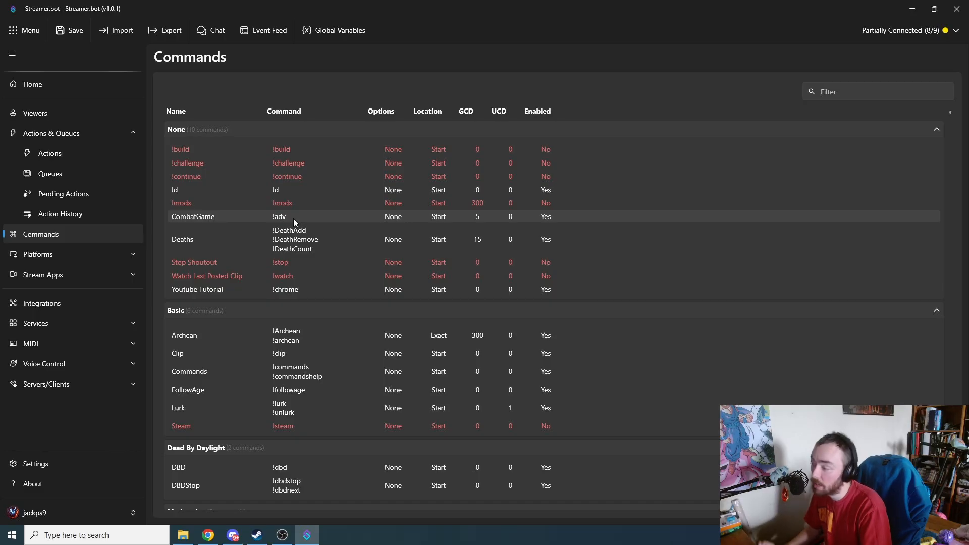
pyautogui.doubleClick(307, 233)
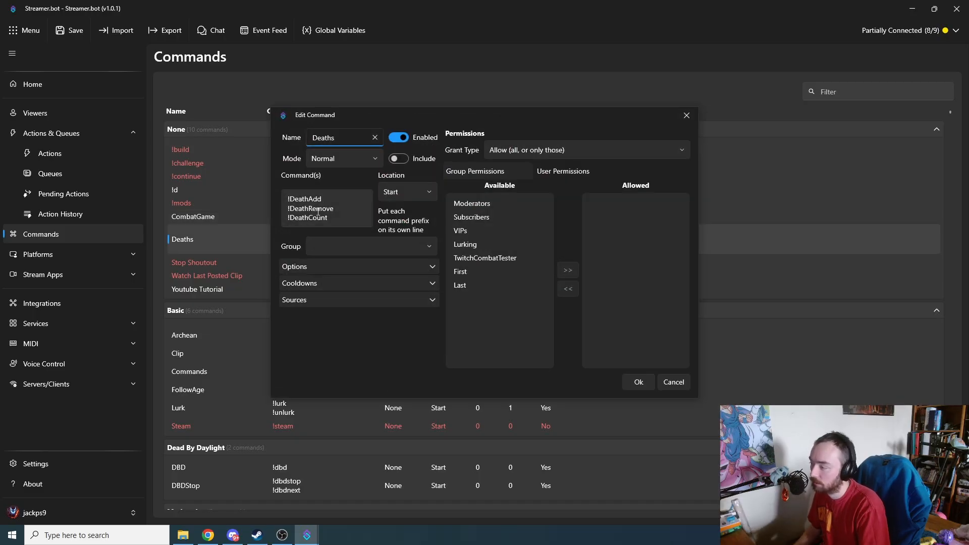
pyautogui.moveTo(336, 223); pyautogui.dragTo(272, 195)
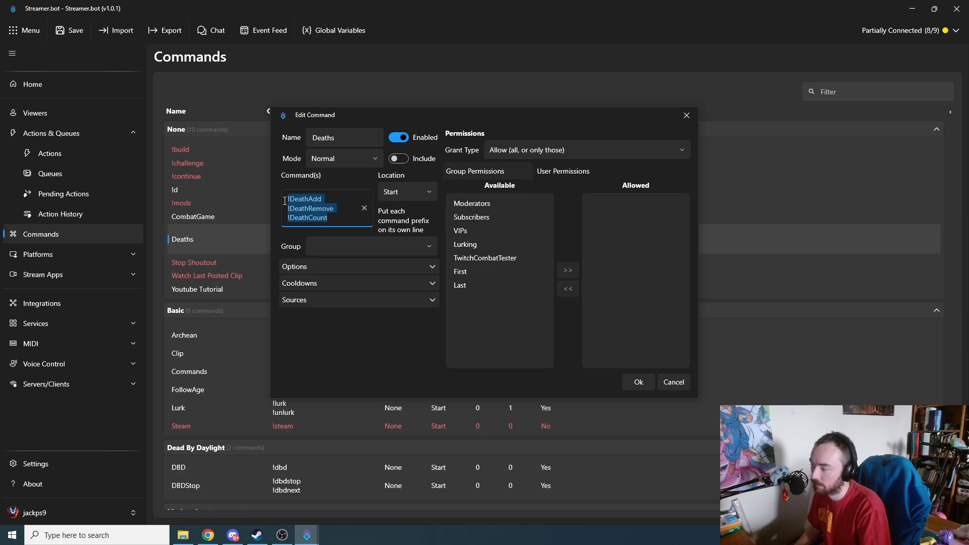
pyautogui.click(672, 382)
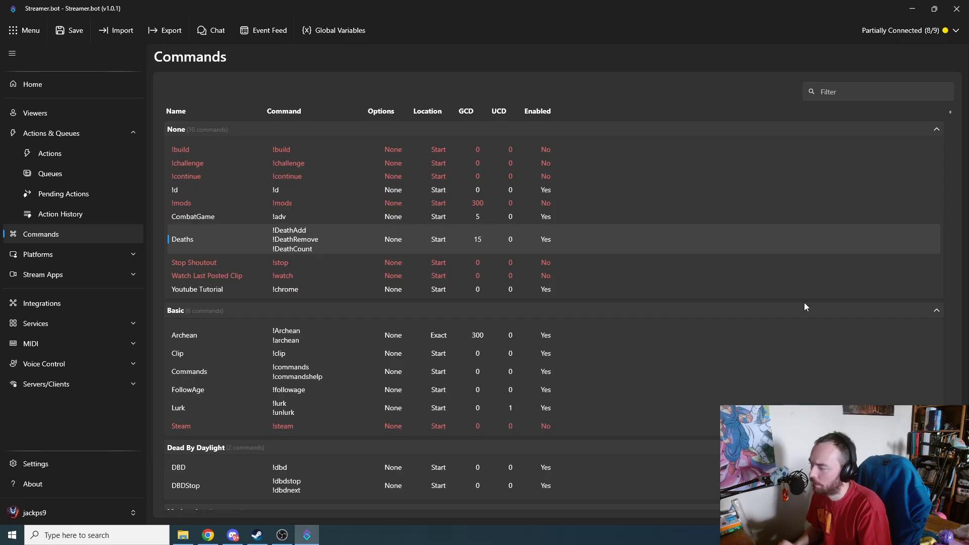
pyautogui.doubleClick(310, 239)
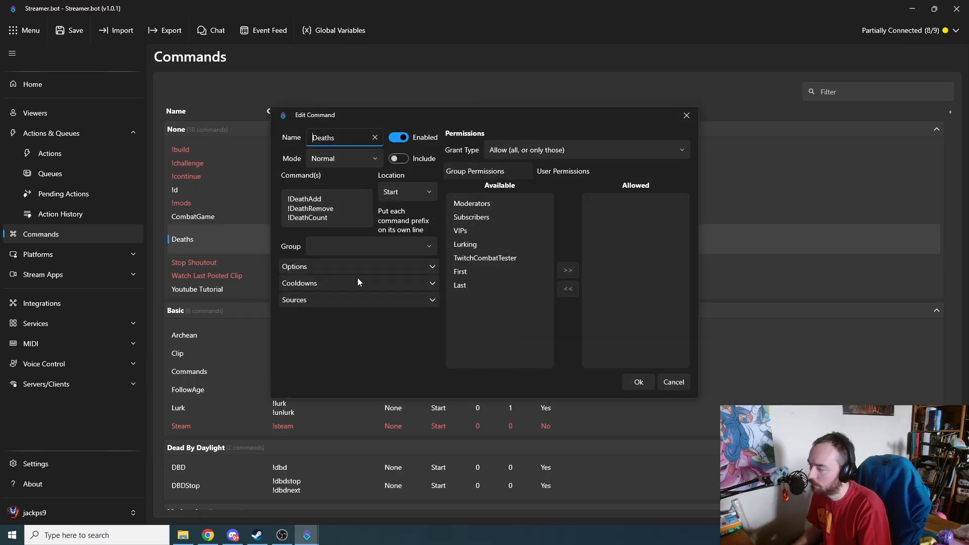
pyautogui.click(408, 304)
pyautogui.click(419, 299)
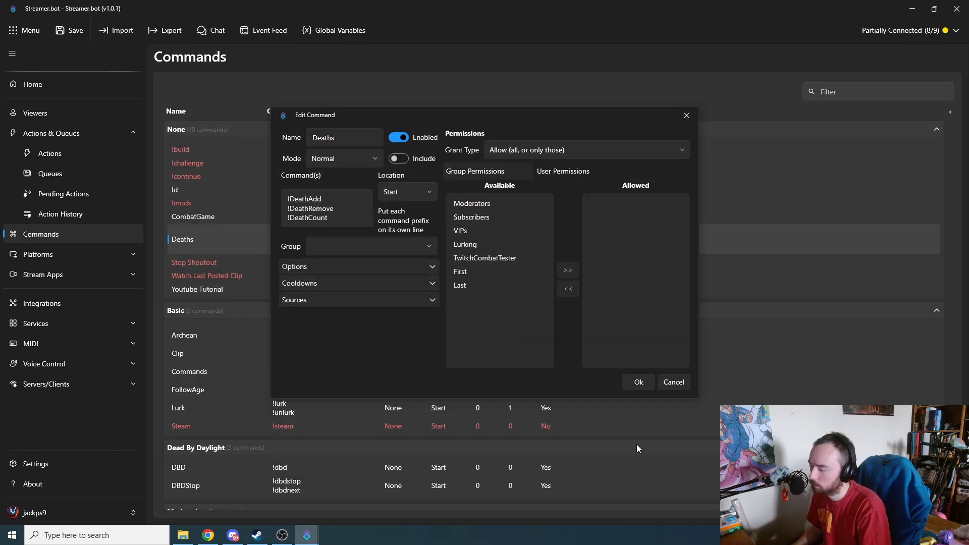
pyautogui.click(670, 380)
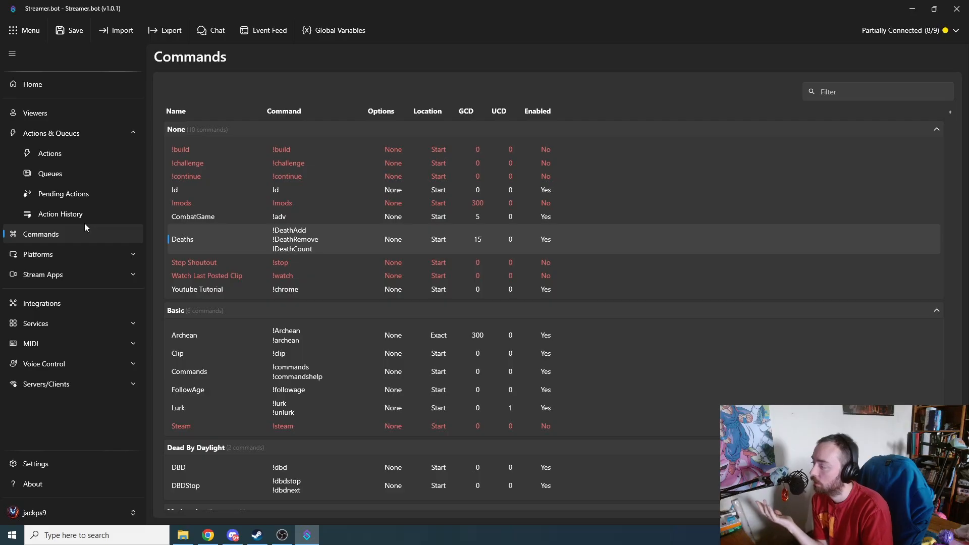
# Step: Examine the available streaming platforms, the Twitch options and the Twitch Sub Counter settings
pyautogui.click(96, 256)
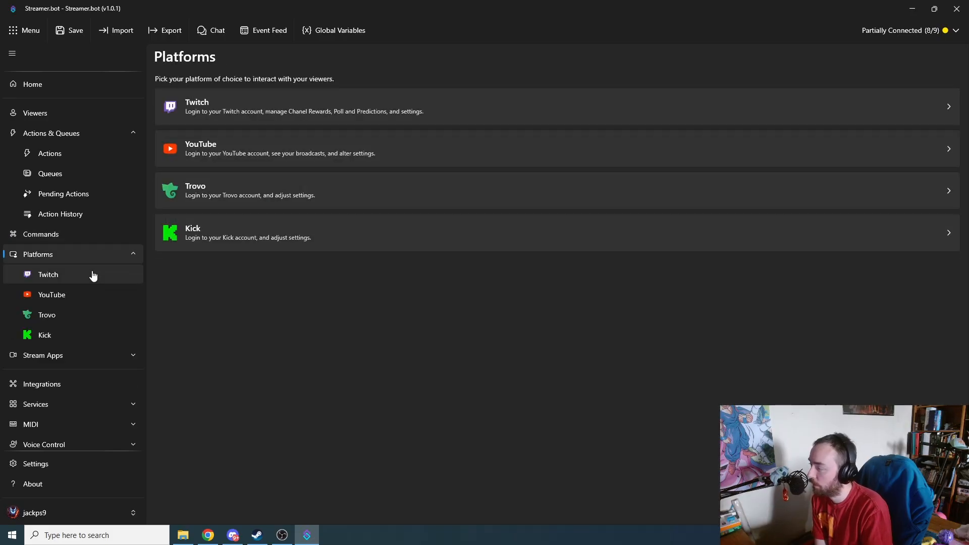
pyautogui.click(93, 275)
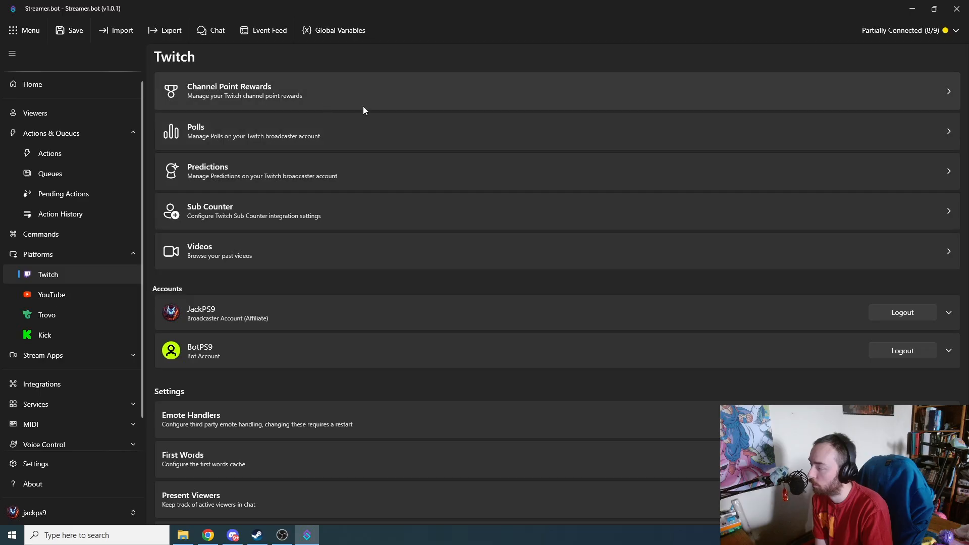
pyautogui.click(99, 256)
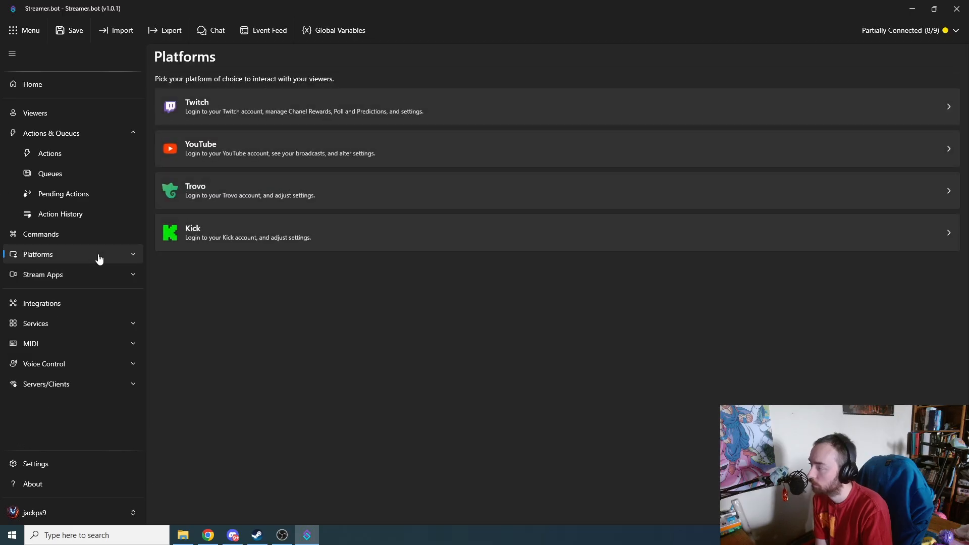
pyautogui.click(272, 105)
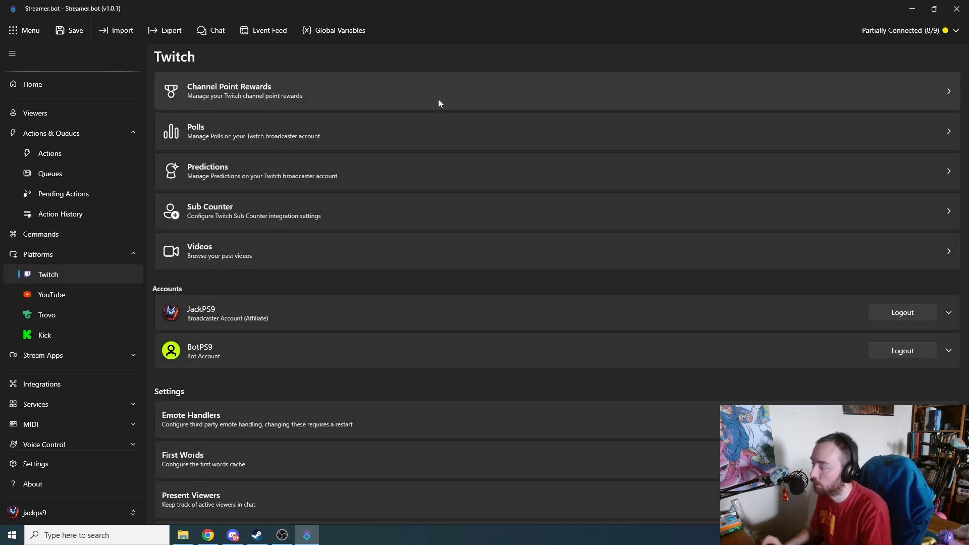
pyautogui.click(471, 196)
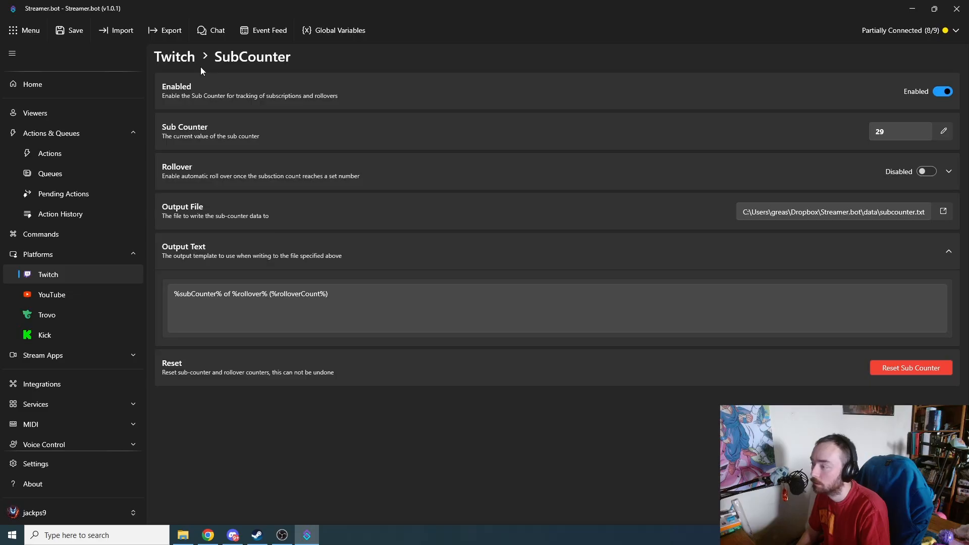
pyautogui.click(170, 59)
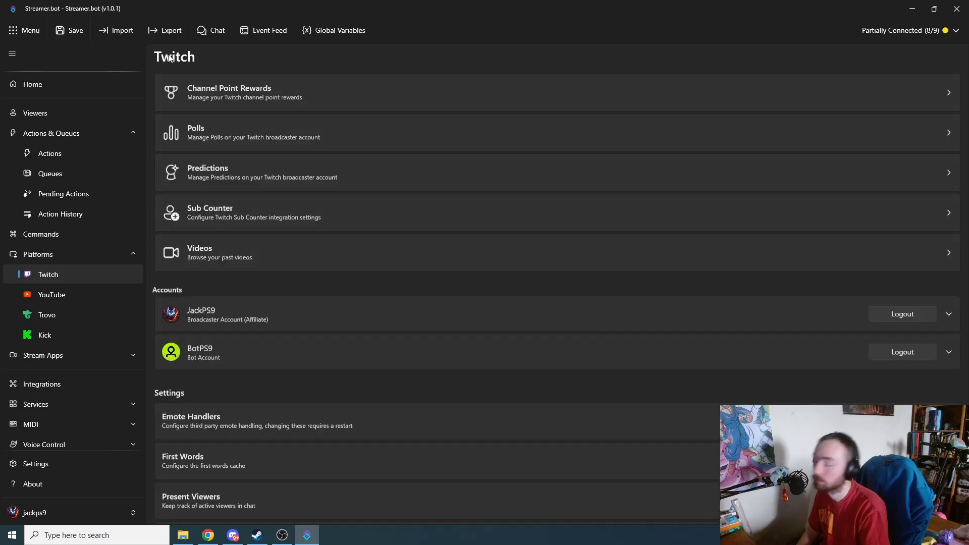